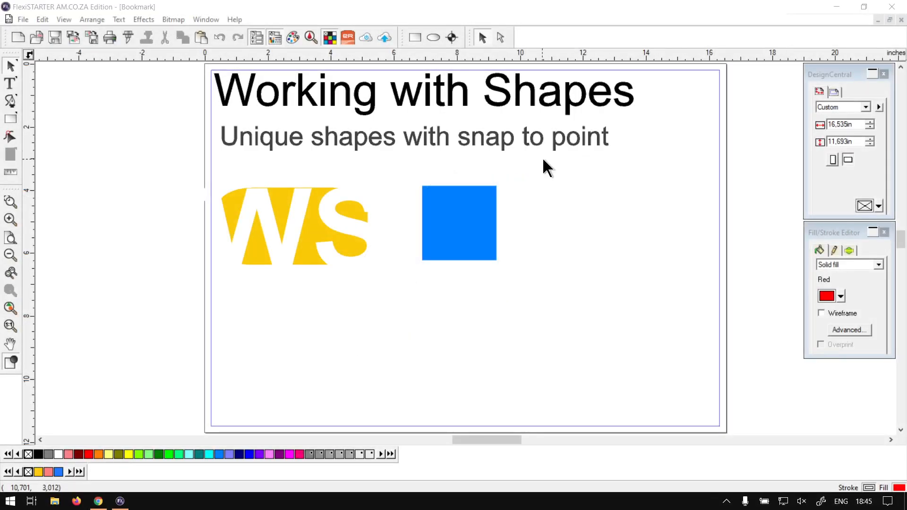
- Select the blue square and nudge it to about X 8.040 in, Y 5.092 in
{"action": "left_click", "coordinate": [568, 20]}
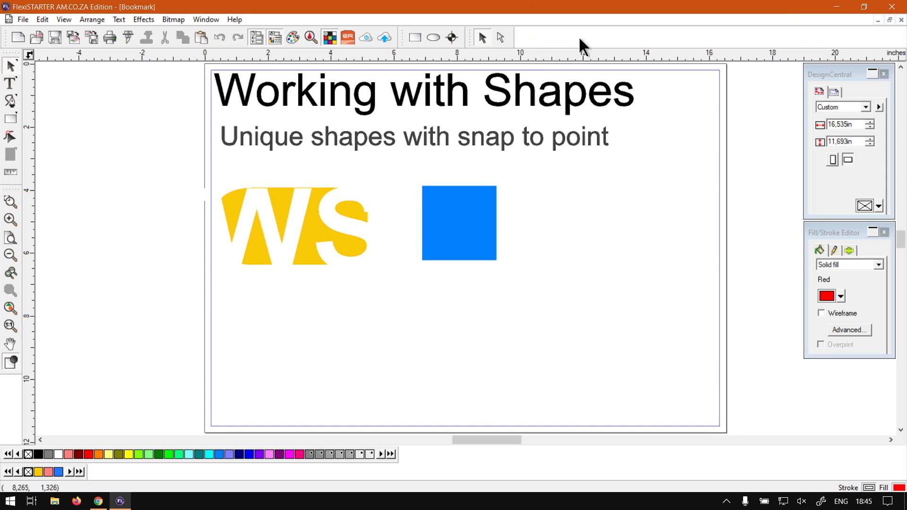
{"action": "left_click", "coordinate": [462, 243]}
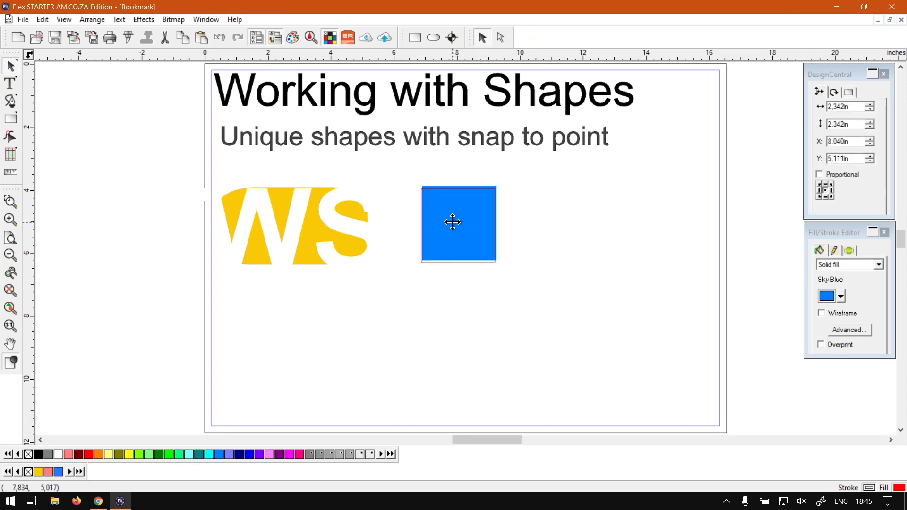
{"action": "left_click_drag", "start_coordinate": [452, 222], "coordinate": [452, 222]}
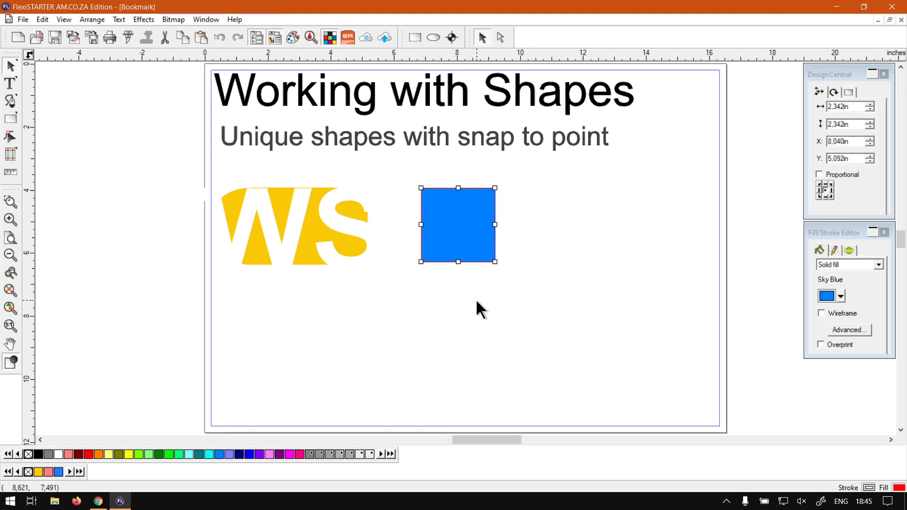
- Show the Snap toolbar docked alongside the existing toolbars and enable snapping to points
{"action": "key", "text": "super+plus"}
{"action": "left_click", "coordinate": [63, 19]}
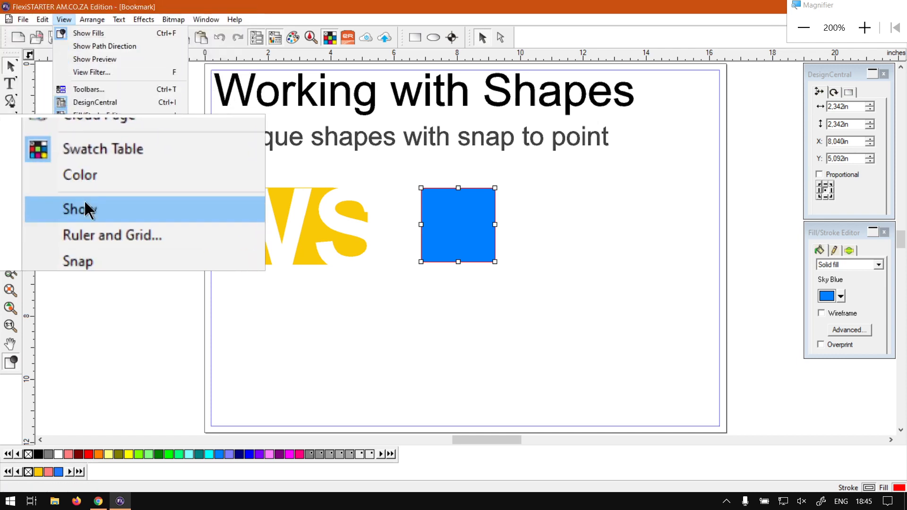
{"action": "mouse_move", "coordinate": [101, 232]}
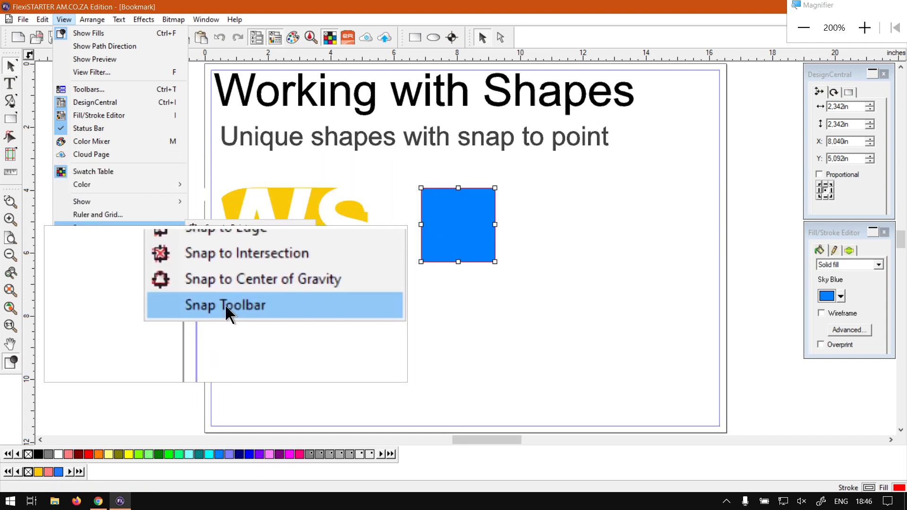
{"action": "left_click", "coordinate": [225, 304]}
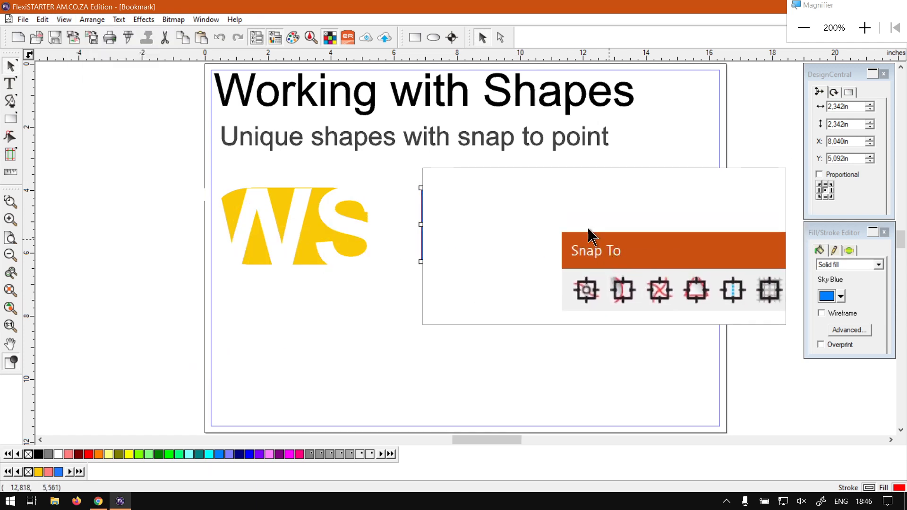
{"action": "key", "text": "super+Escape"}
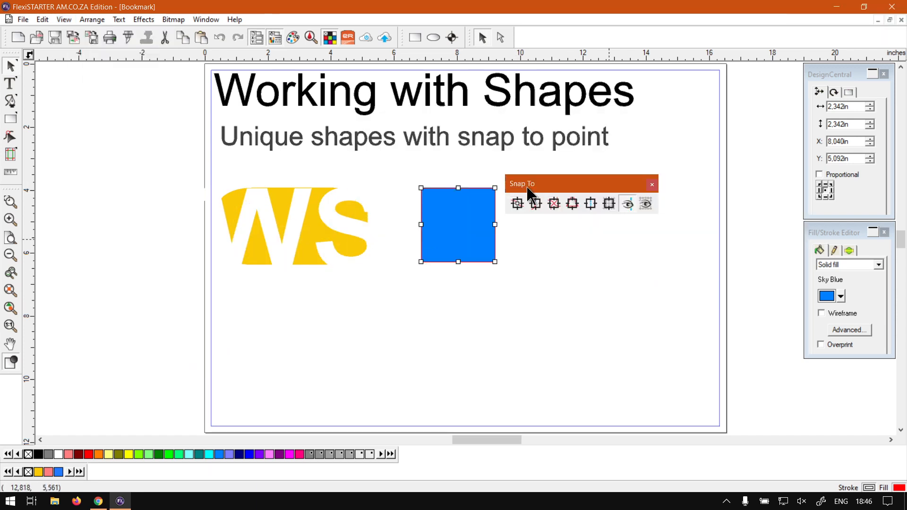
{"action": "left_click_drag", "start_coordinate": [537, 38], "coordinate": [516, 34]}
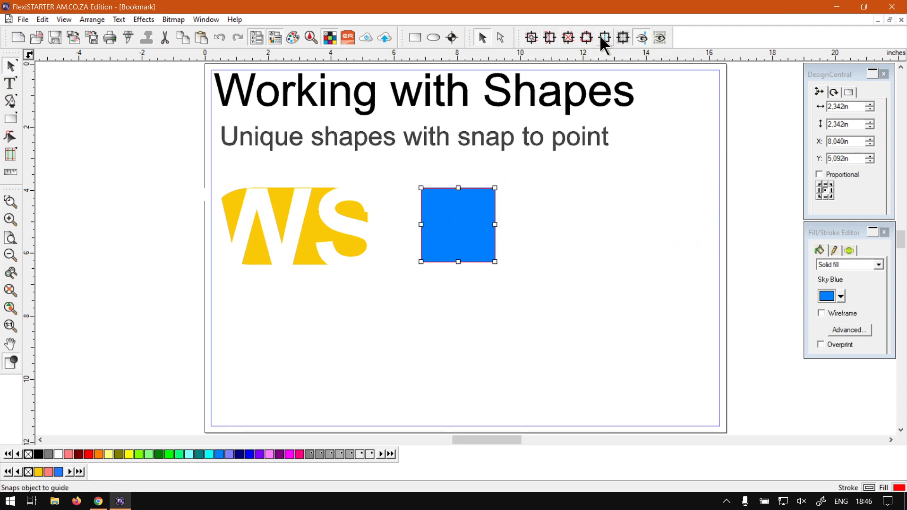
{"action": "left_click", "coordinate": [526, 38]}
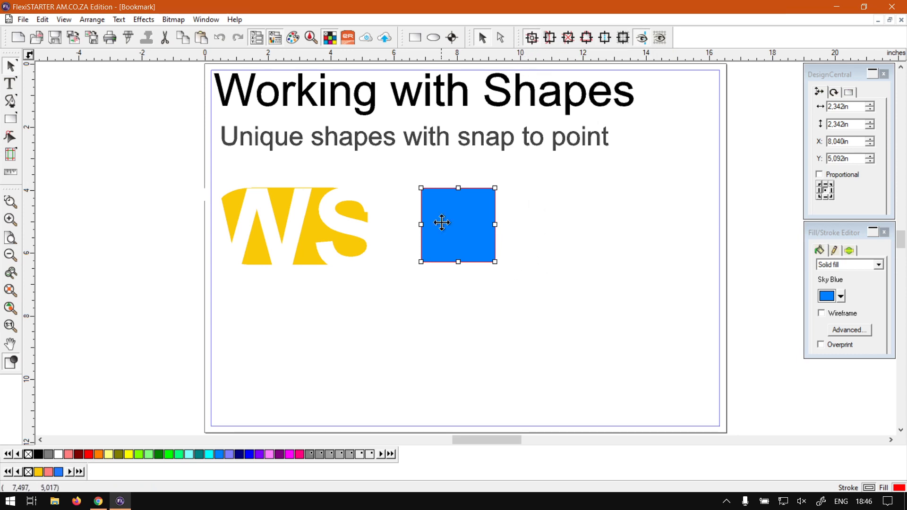
- Change the blue square's solid fill color to Gray
{"action": "left_click", "coordinate": [574, 247]}
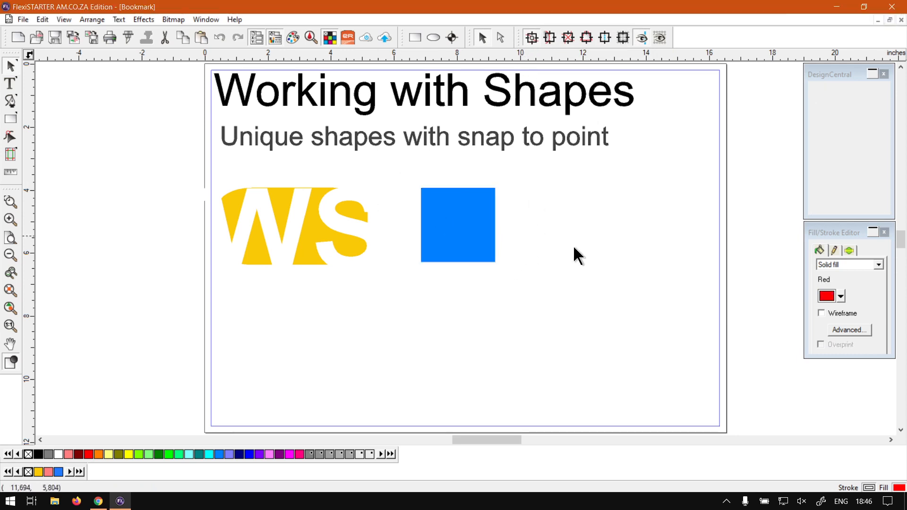
{"action": "left_click", "coordinate": [457, 219]}
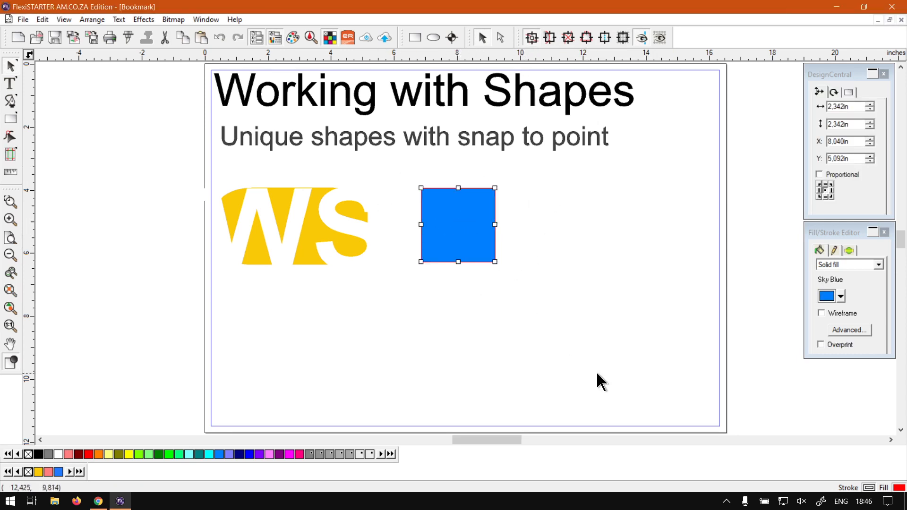
{"action": "left_click", "coordinate": [840, 297]}
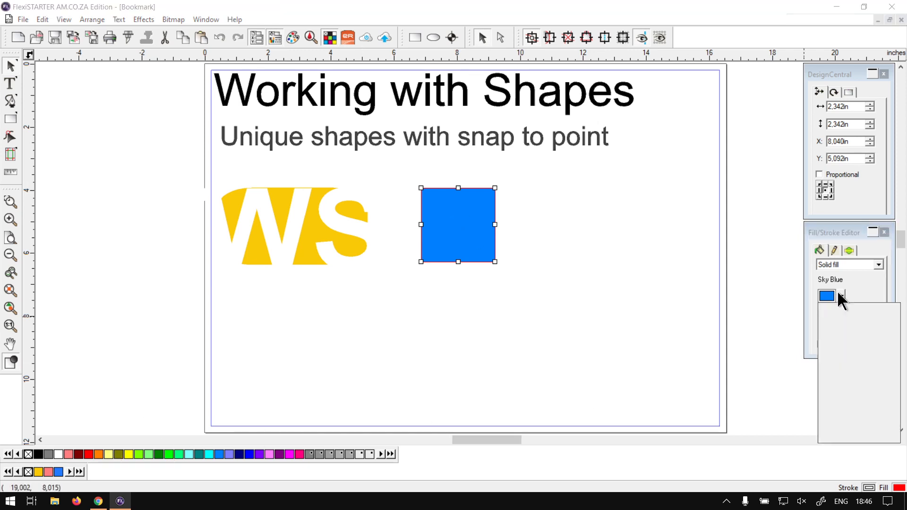
{"action": "left_click", "coordinate": [835, 330]}
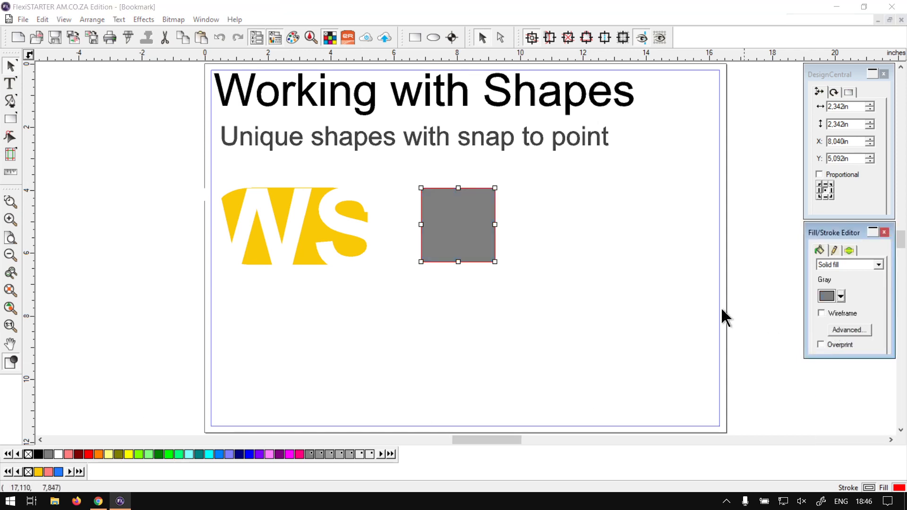
{"action": "left_click", "coordinate": [578, 285]}
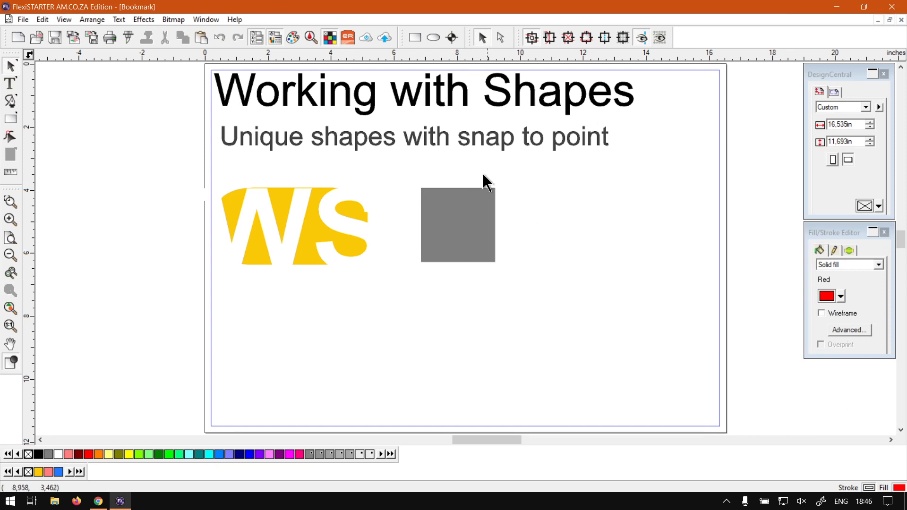
- Draw a closed triangle with the Bezier Path tool, snapping to the gray square's two bottom corners and top-edge midpoint
{"action": "left_click", "coordinate": [470, 231]}
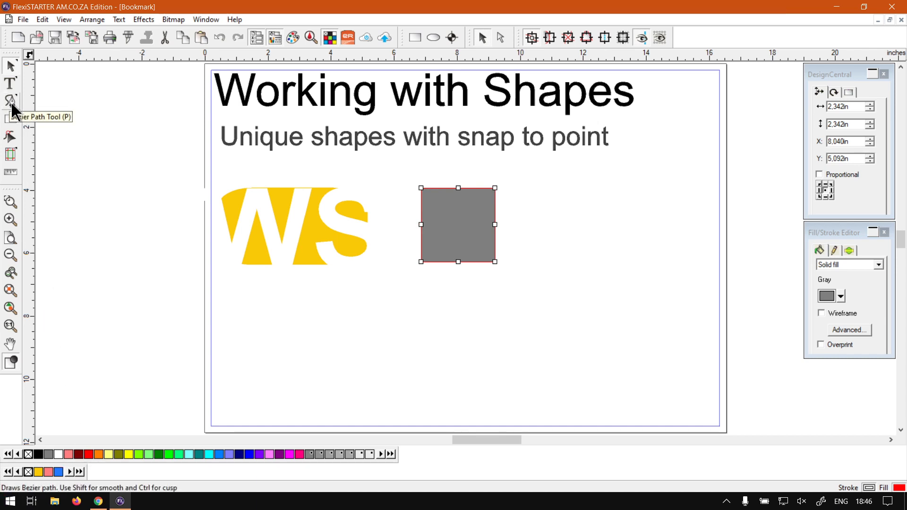
{"action": "key", "text": "super+plus"}
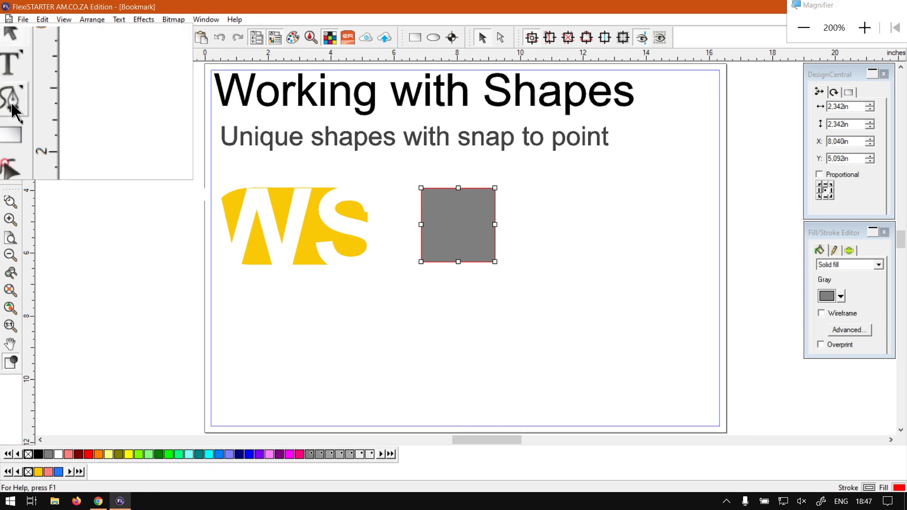
{"action": "left_click", "coordinate": [10, 101]}
{"action": "key", "text": "super+Escape"}
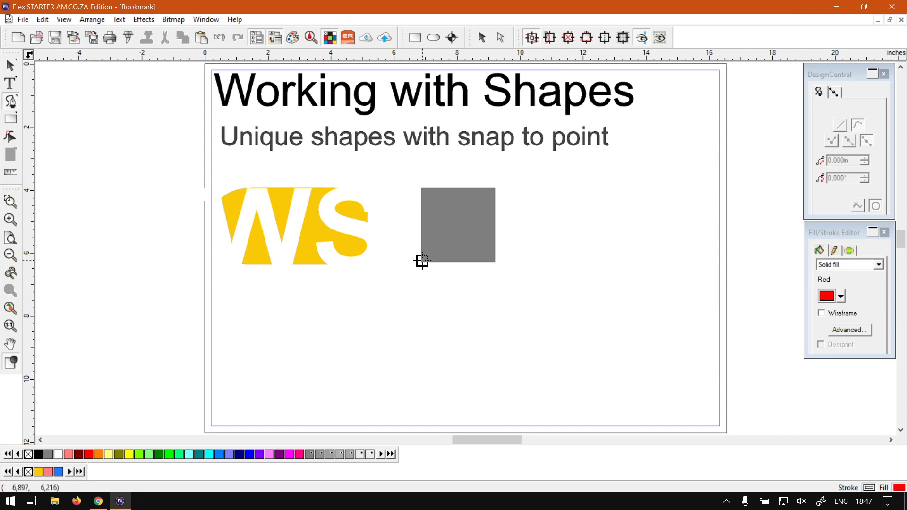
{"action": "left_click", "coordinate": [422, 260]}
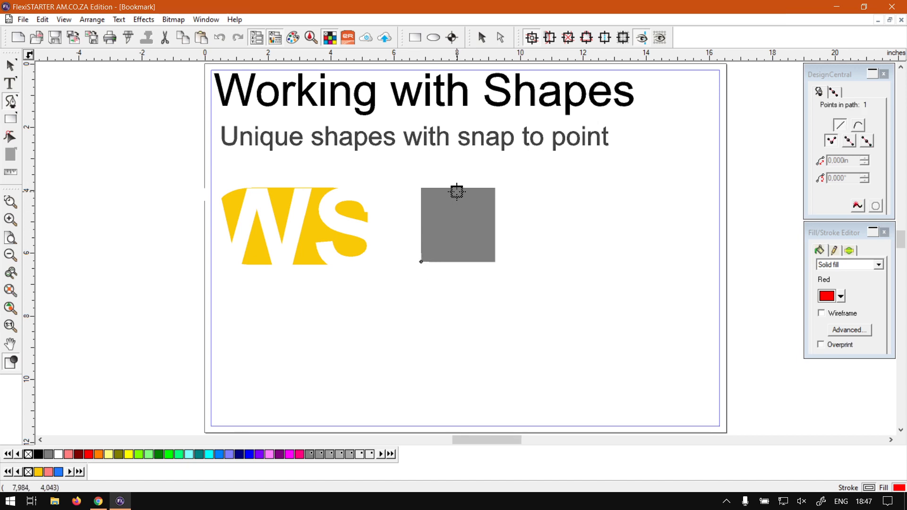
{"action": "left_click", "coordinate": [458, 188]}
{"action": "left_click", "coordinate": [496, 260]}
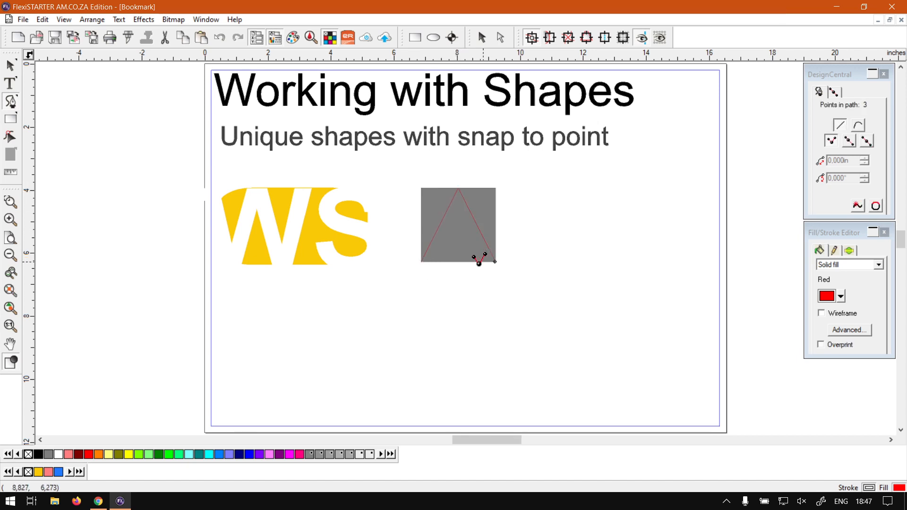
{"action": "left_click", "coordinate": [422, 261]}
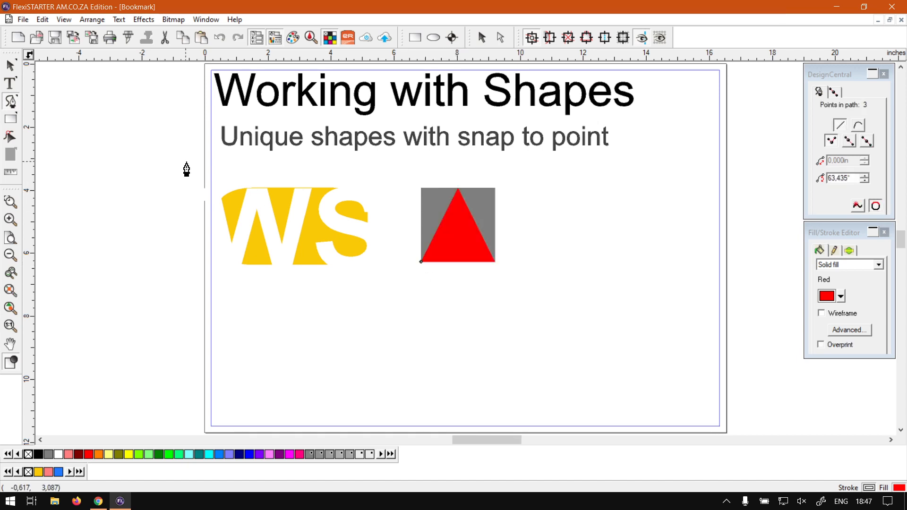
- Move the red triangle off the gray square into the empty area to its right
{"action": "left_click", "coordinate": [10, 65]}
{"action": "left_click_drag", "start_coordinate": [461, 225], "coordinate": [631, 227]}
{"action": "left_click", "coordinate": [634, 318]}
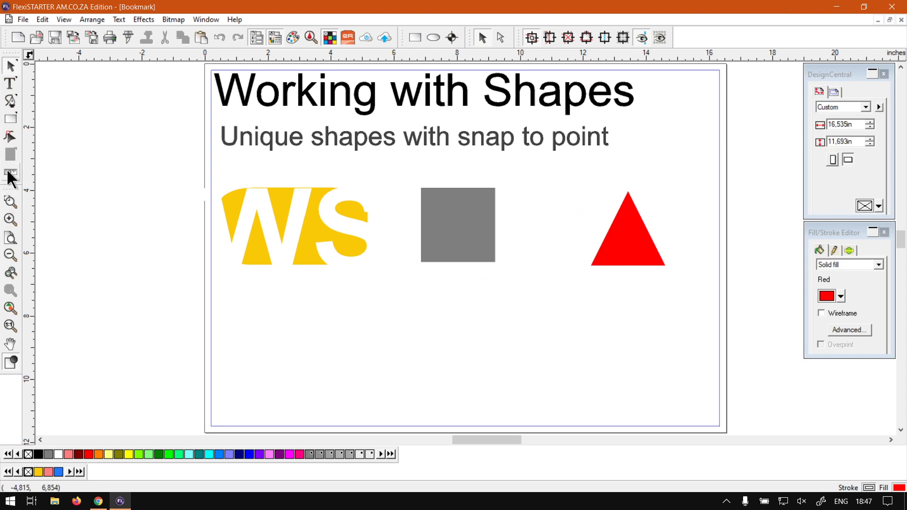
- Draw a second closed Bezier triangle over the gray square, using its bottom corners and top-edge midpoint as snap points
{"action": "left_click", "coordinate": [10, 138]}
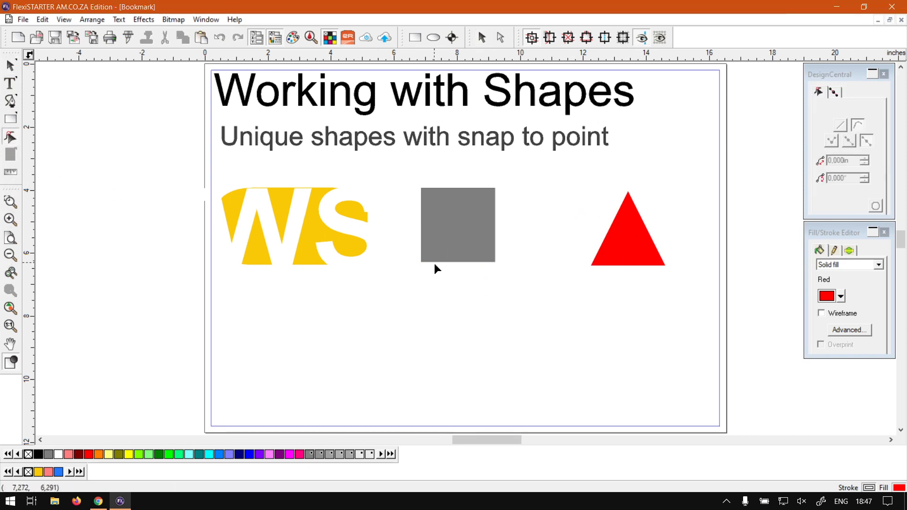
{"action": "left_click", "coordinate": [10, 101]}
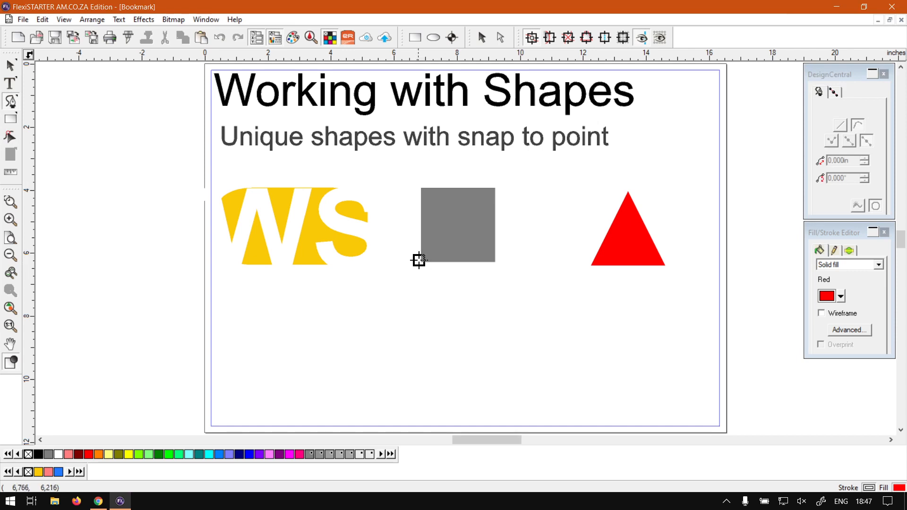
{"action": "left_click", "coordinate": [416, 262]}
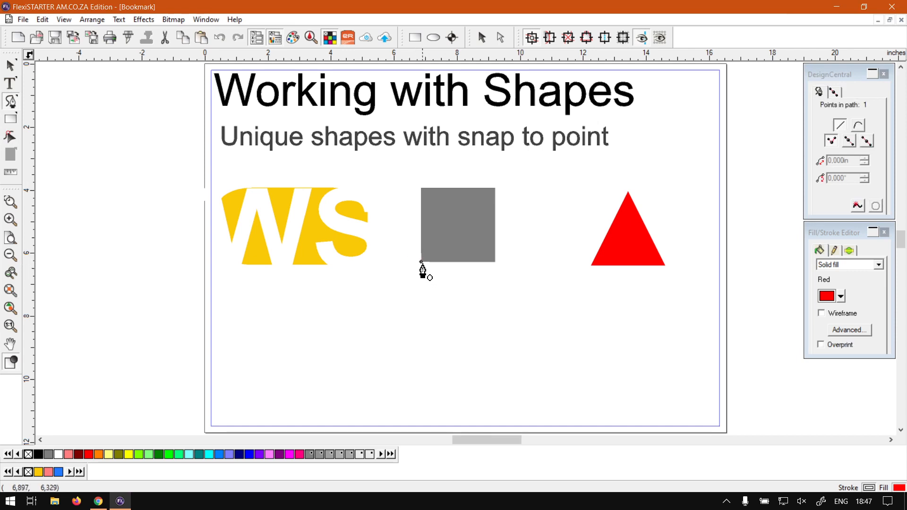
{"action": "left_click", "coordinate": [459, 187]}
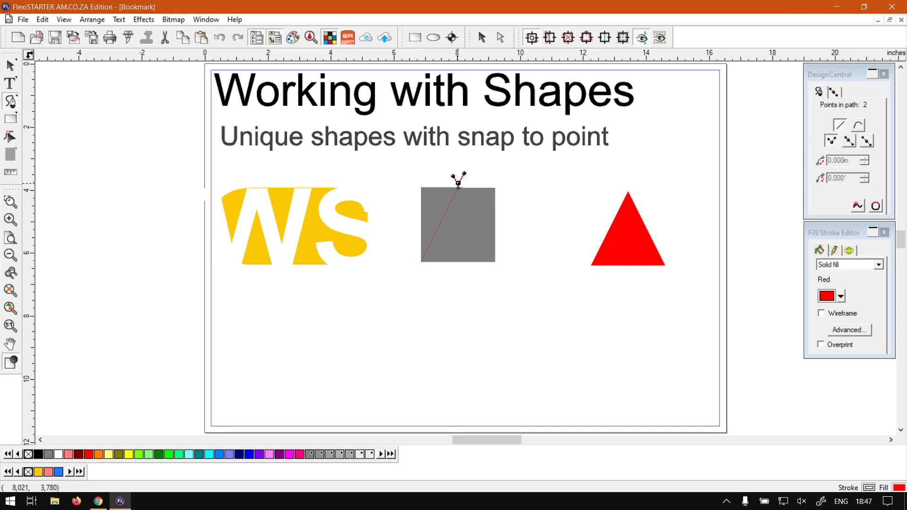
{"action": "left_click", "coordinate": [501, 259]}
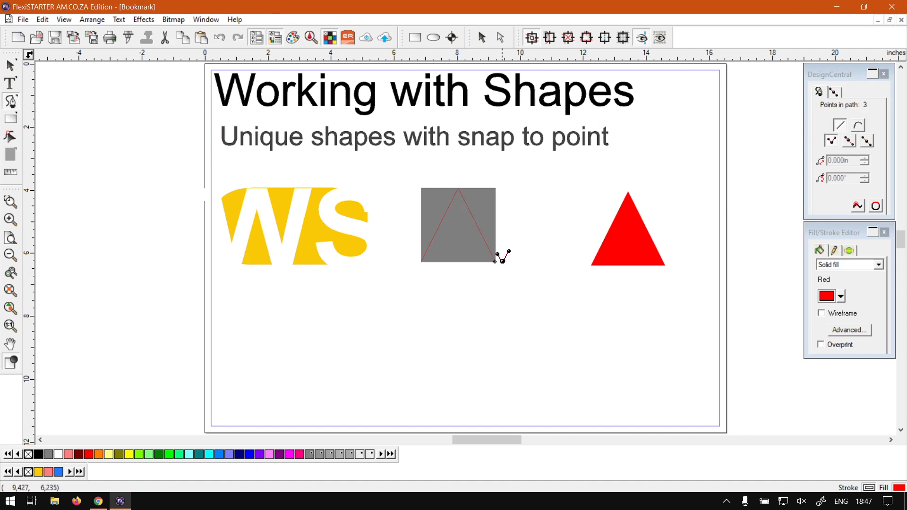
{"action": "left_click", "coordinate": [422, 262]}
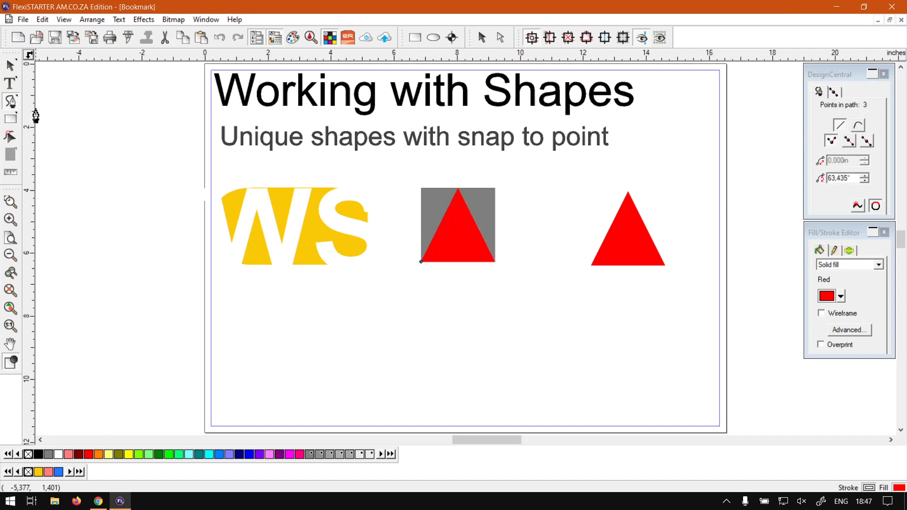
- Move the second triangle directly below the first one and flip it vertically
{"action": "left_click", "coordinate": [10, 66]}
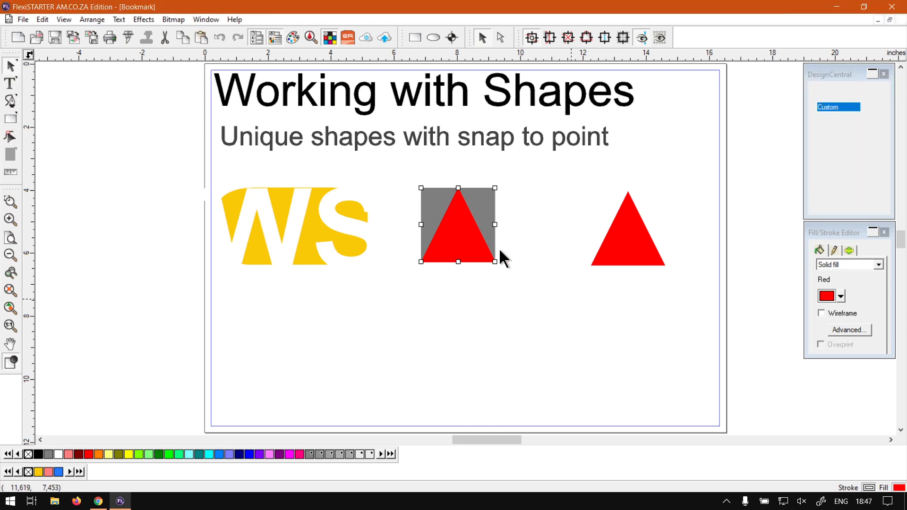
{"action": "left_click_drag", "start_coordinate": [462, 245], "coordinate": [630, 307]}
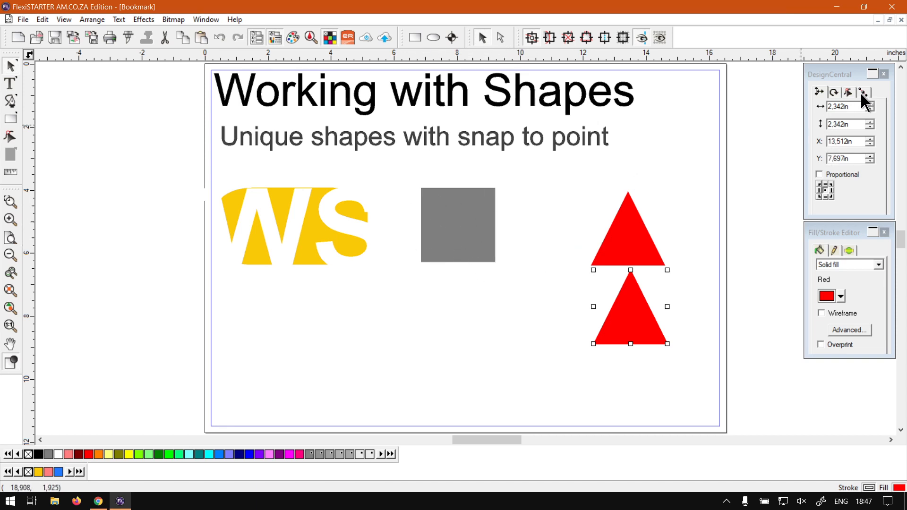
{"action": "left_click", "coordinate": [834, 93]}
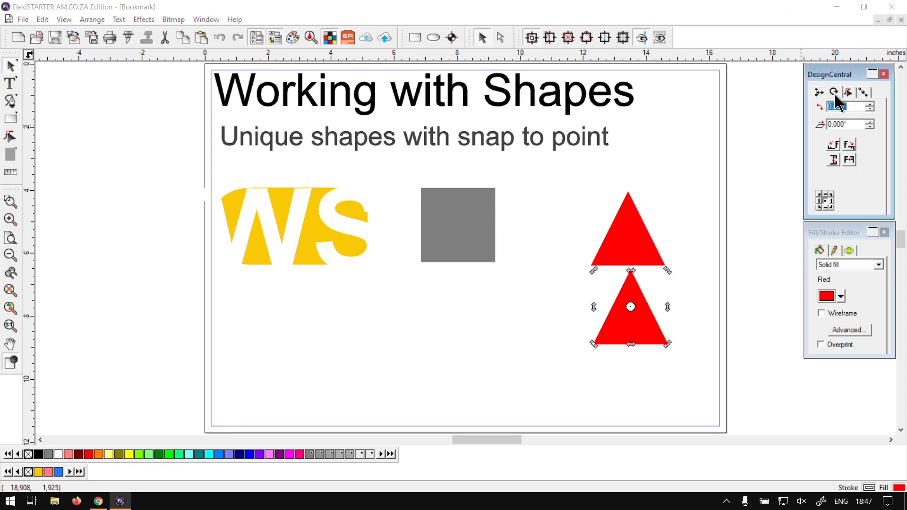
{"action": "left_click", "coordinate": [834, 158]}
- Overlap the flipped triangle with the upright one to form a six-pointed star and group both triangles
{"action": "left_click_drag", "start_coordinate": [631, 299], "coordinate": [631, 241]}
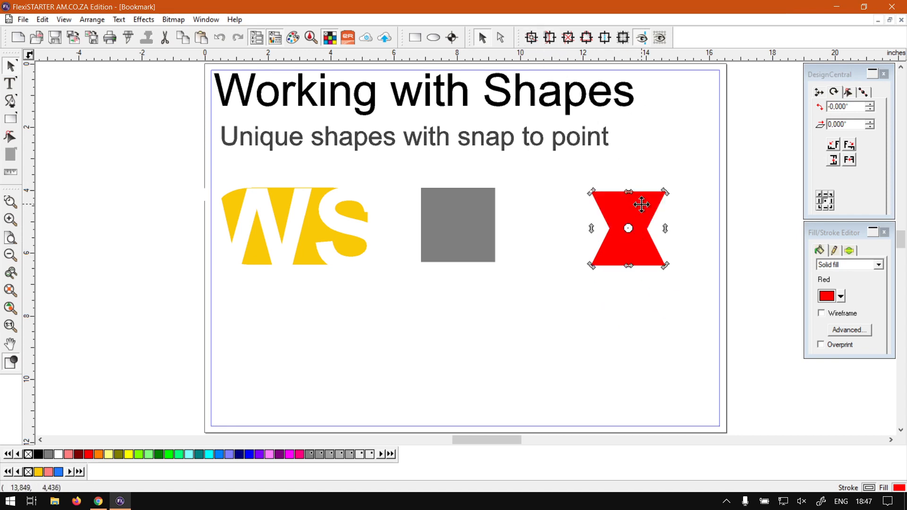
{"action": "left_click_drag", "start_coordinate": [641, 204], "coordinate": [641, 228]}
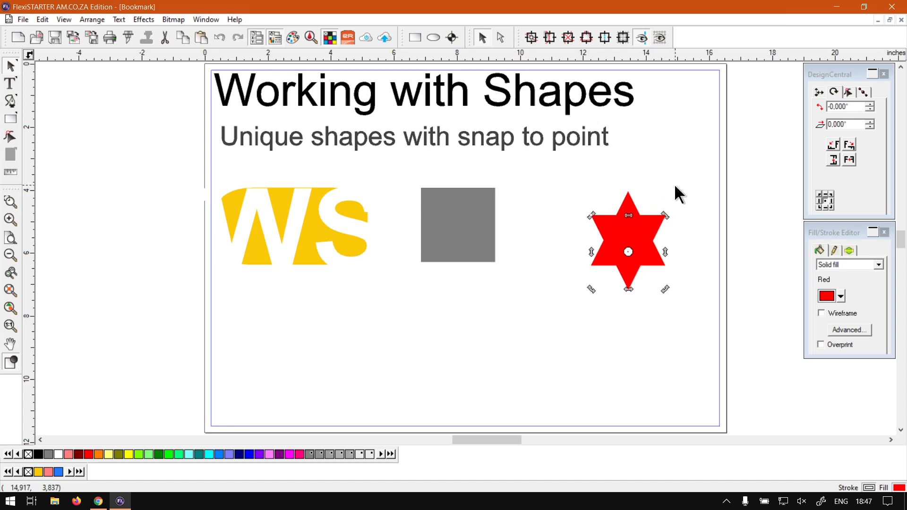
{"action": "left_click_drag", "start_coordinate": [692, 320], "coordinate": [567, 181]}
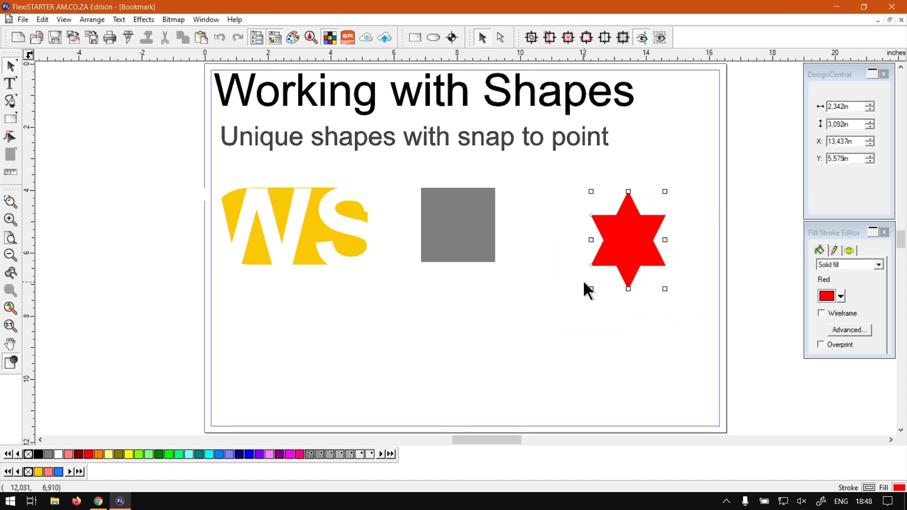
{"action": "left_click", "coordinate": [613, 319]}
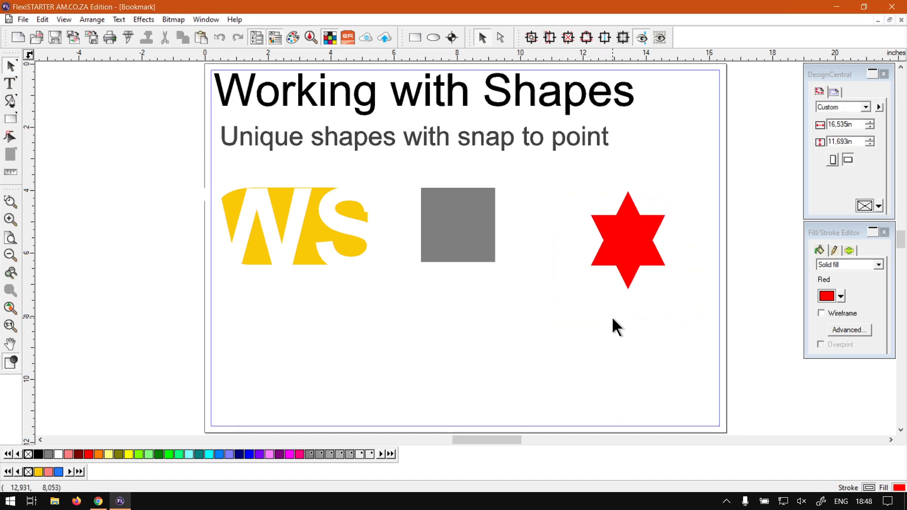
- Reduce the red star's height slightly and move it closer to the gray square
{"action": "left_click", "coordinate": [461, 220]}
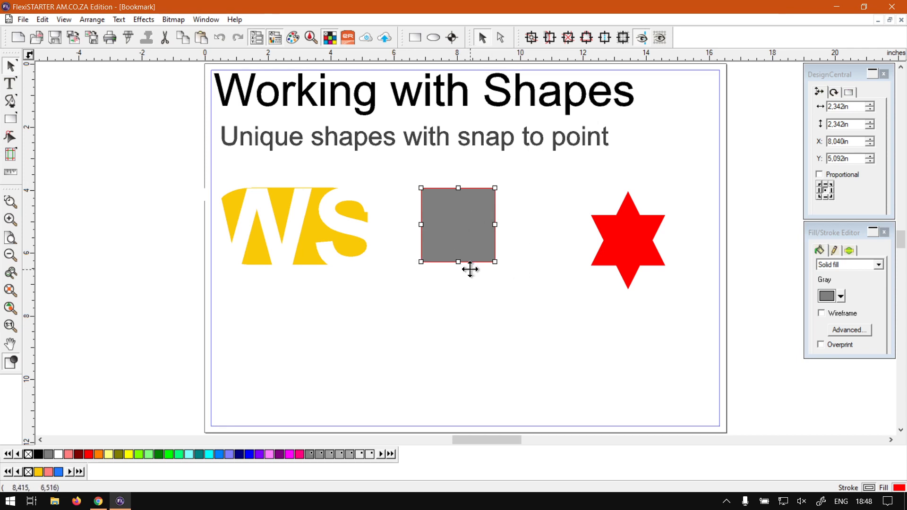
{"action": "left_click", "coordinate": [532, 355]}
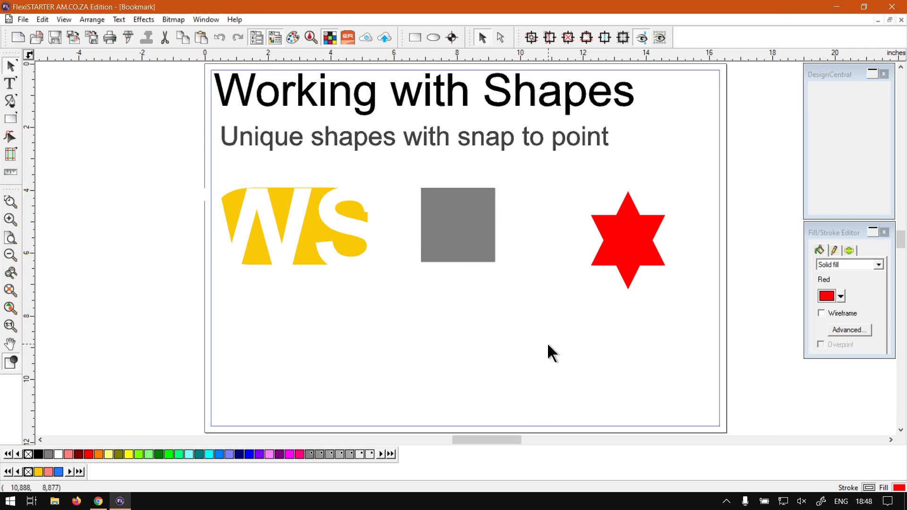
{"action": "left_click", "coordinate": [628, 219]}
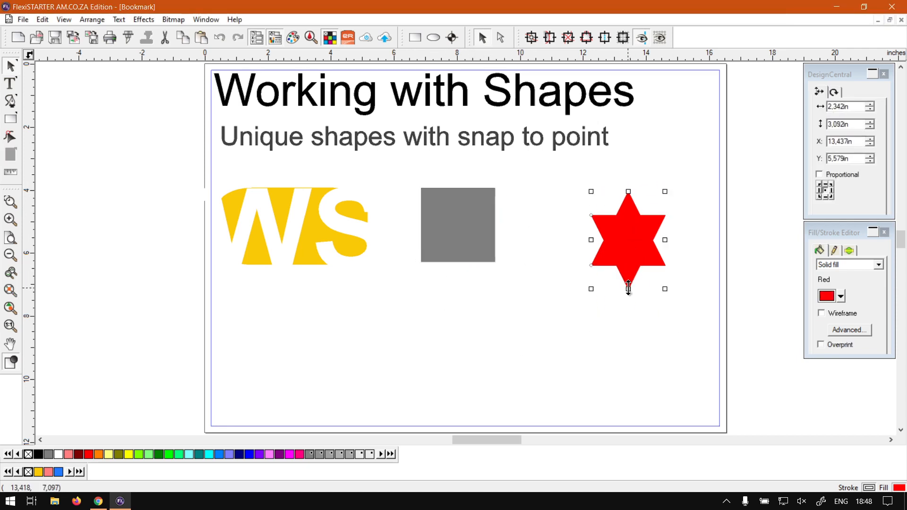
{"action": "left_click_drag", "start_coordinate": [628, 288], "coordinate": [627, 282]}
{"action": "left_click_drag", "start_coordinate": [632, 239], "coordinate": [581, 229]}
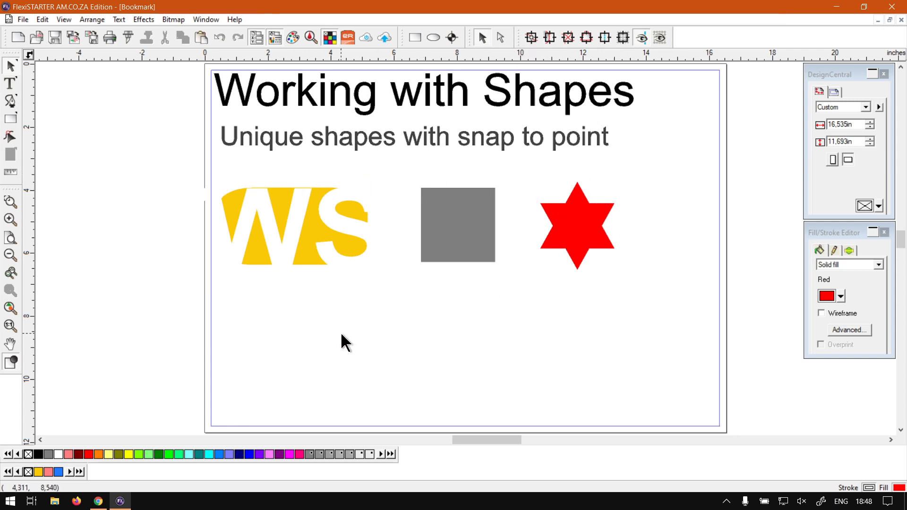
- Switch to Chrome to view the softwaretraining.co.za home page
{"action": "left_click", "coordinate": [103, 496]}
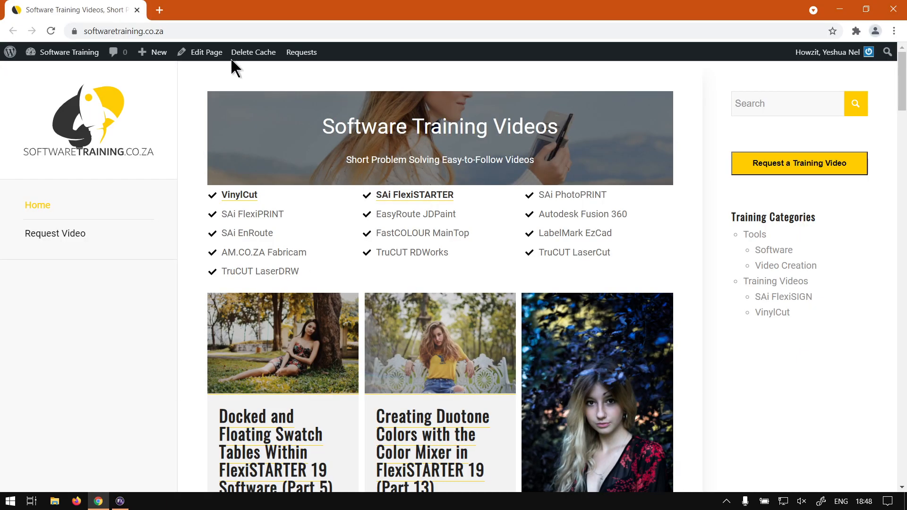